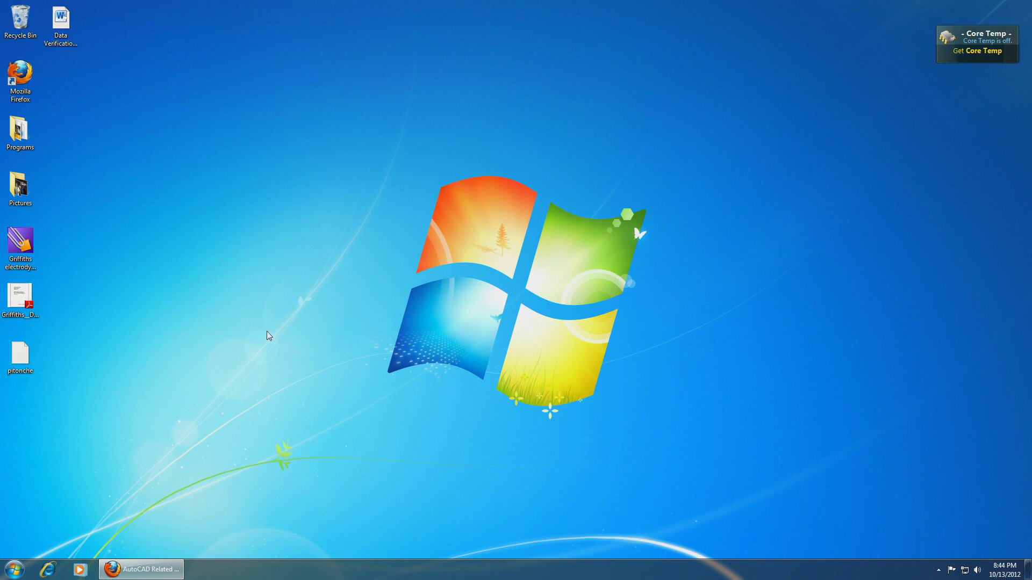
Zoom in to read the Autodesk Store's AutoCAD product prices, then open a new browser tab
click(157, 571)
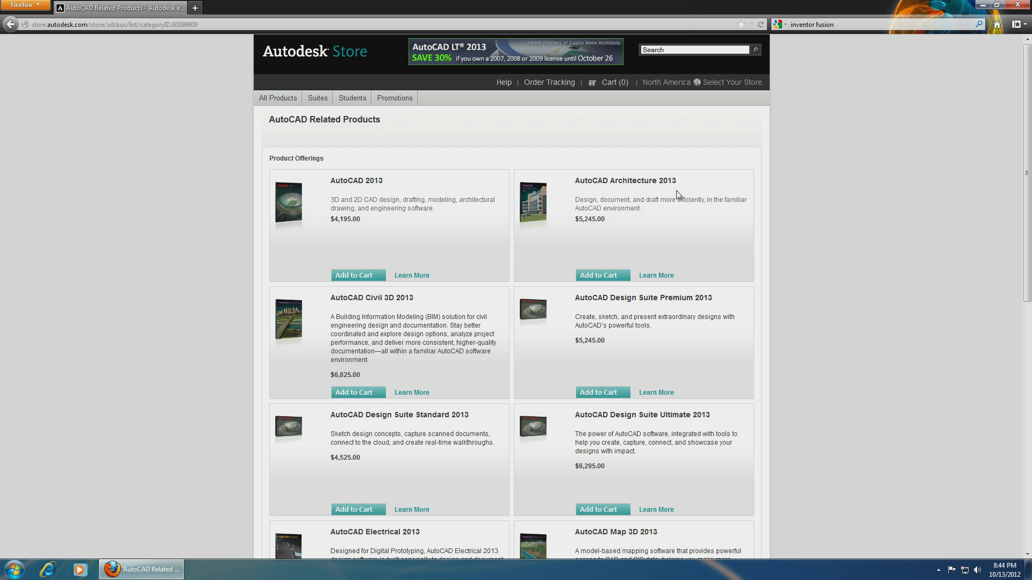
key(ctrl+plus)
key(ctrl+plus)
key(ctrl+plus)
key(ctrl+plus)
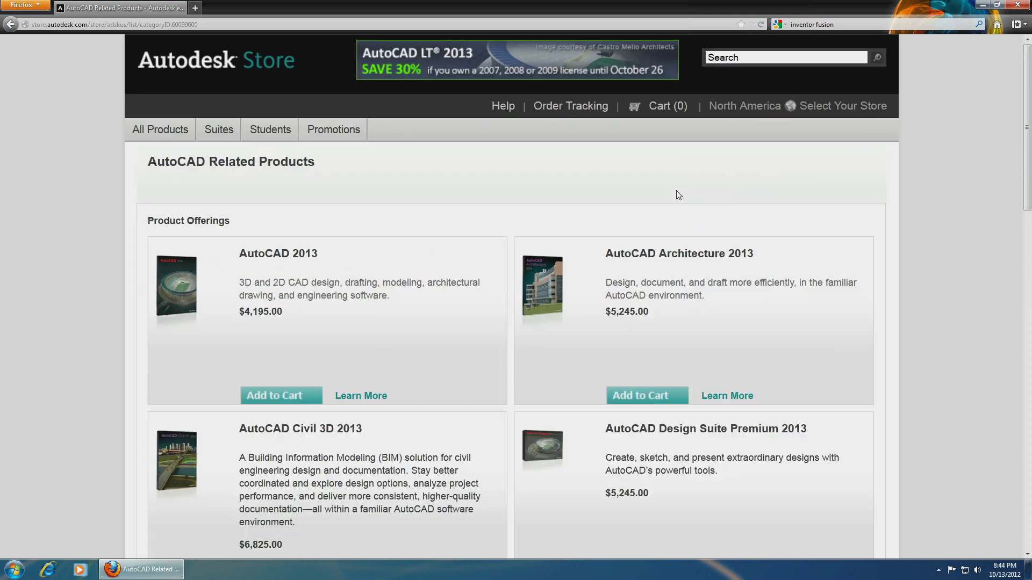
scroll(419, 203, down, 4)
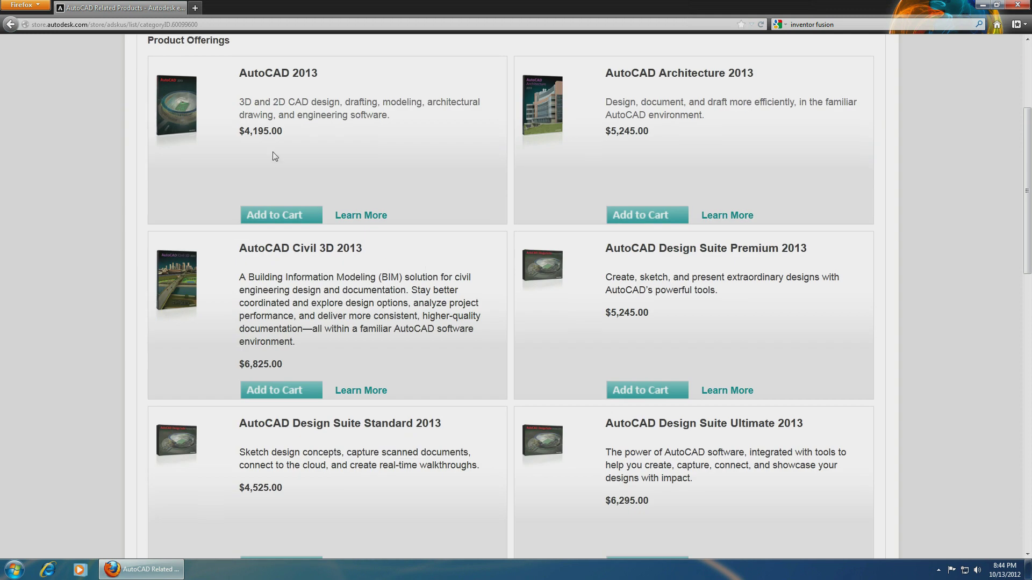
scroll(311, 263, down, 3)
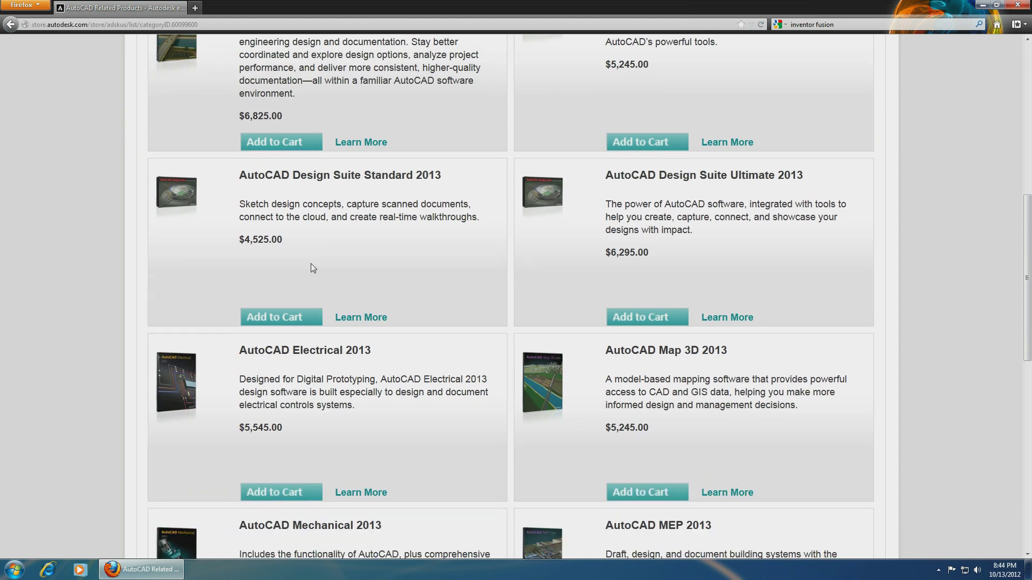
scroll(311, 263, down, 7)
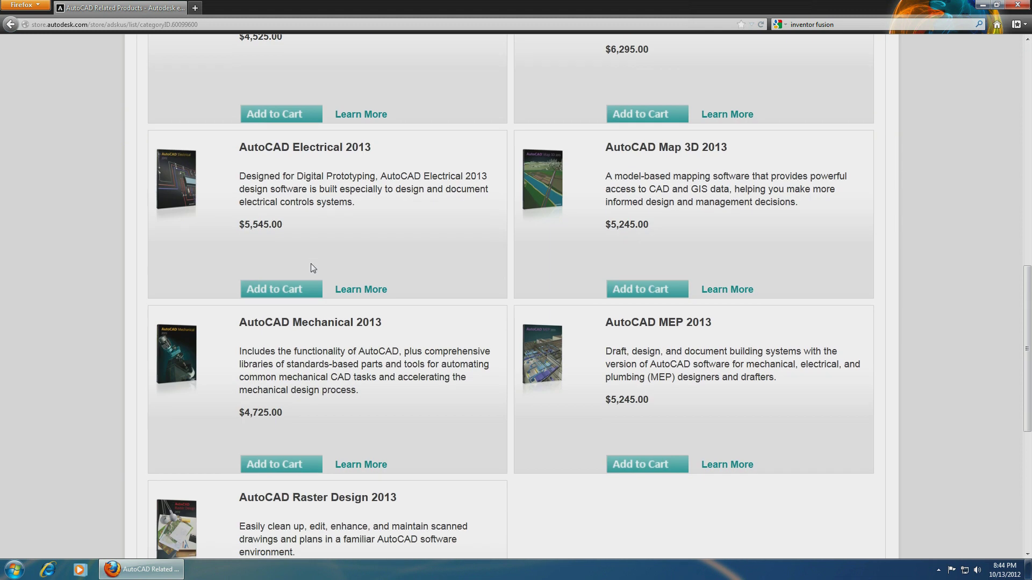
scroll(440, 272, up, 20)
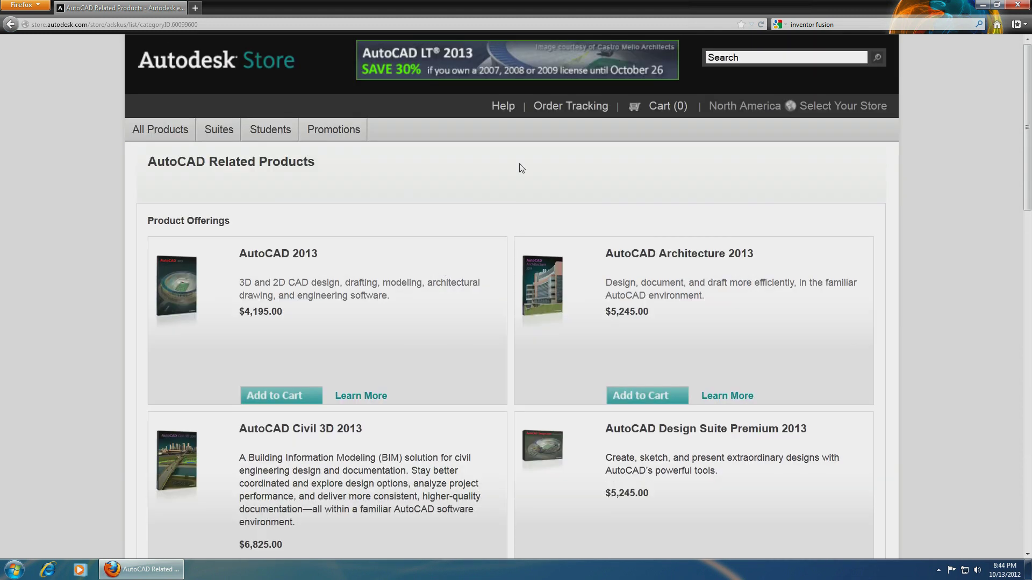
key(ctrl+minus)
key(ctrl+minus)
key(ctrl+minus)
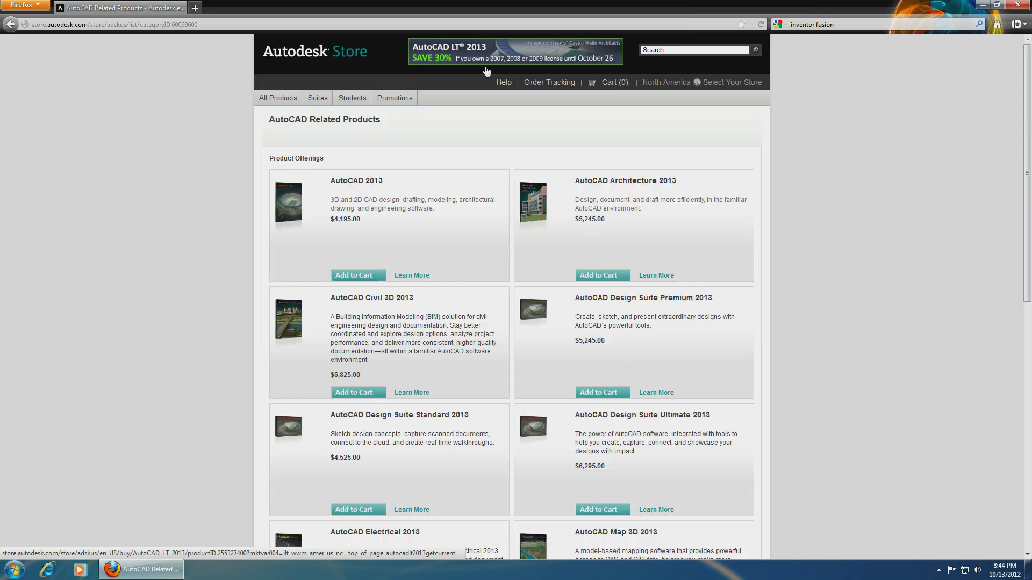
click(196, 7)
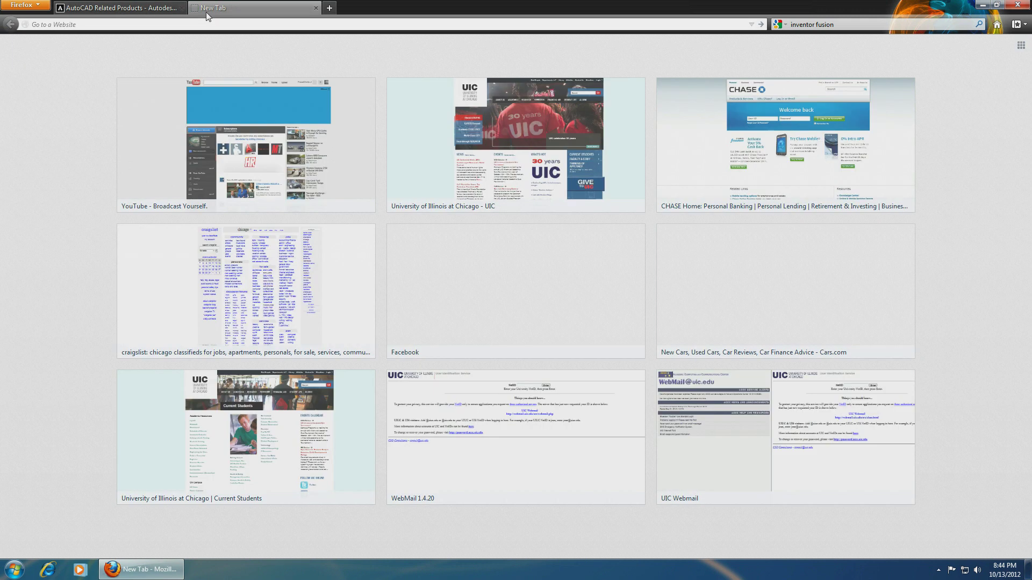
Go to google.com and search for 'autocad student'
text(gogole)
key(BackSpace)
key(BackSpace)
key(BackSpace)
key(BackSpace)
text(oogle.com/)
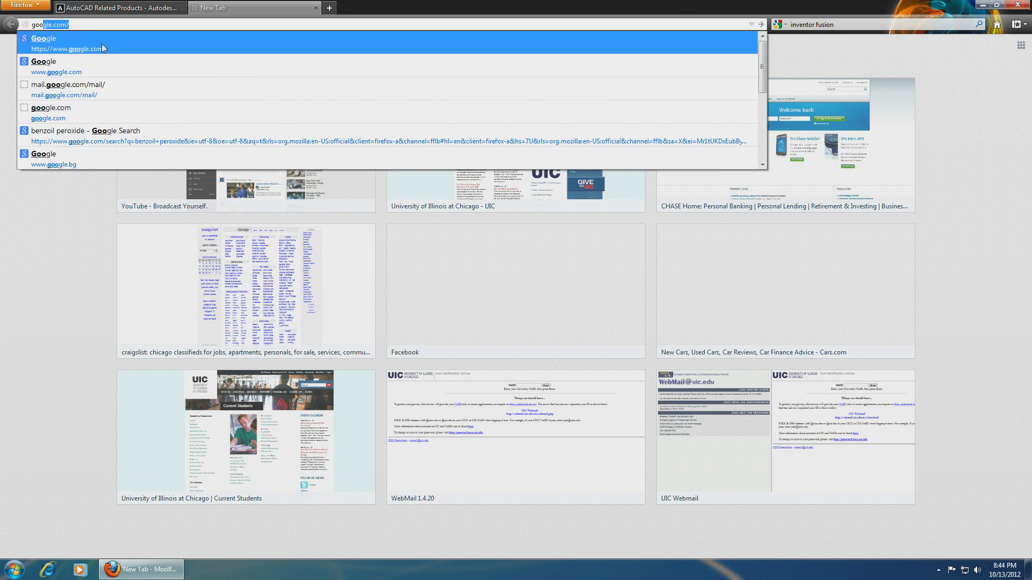
click(102, 43)
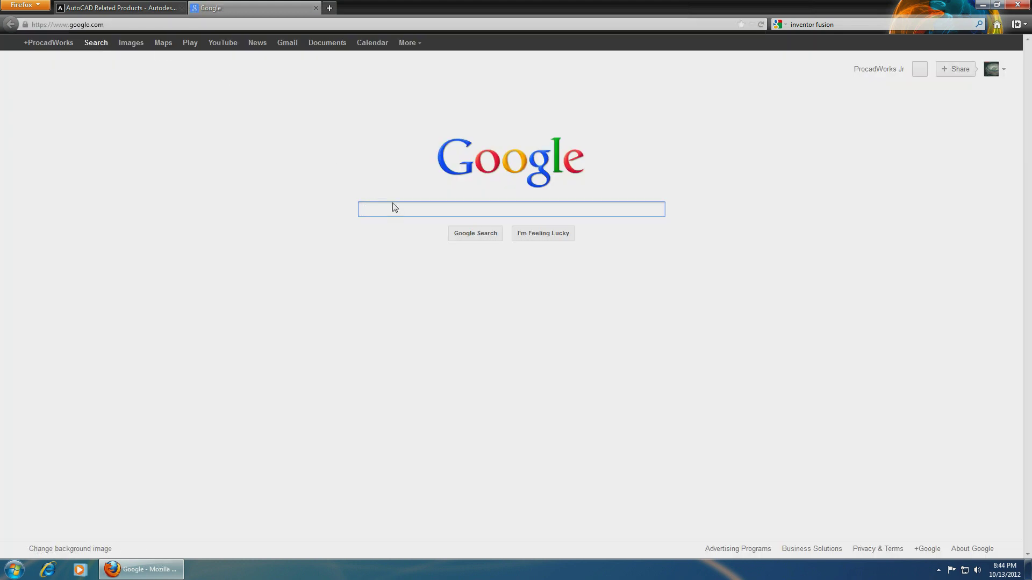
text(a)
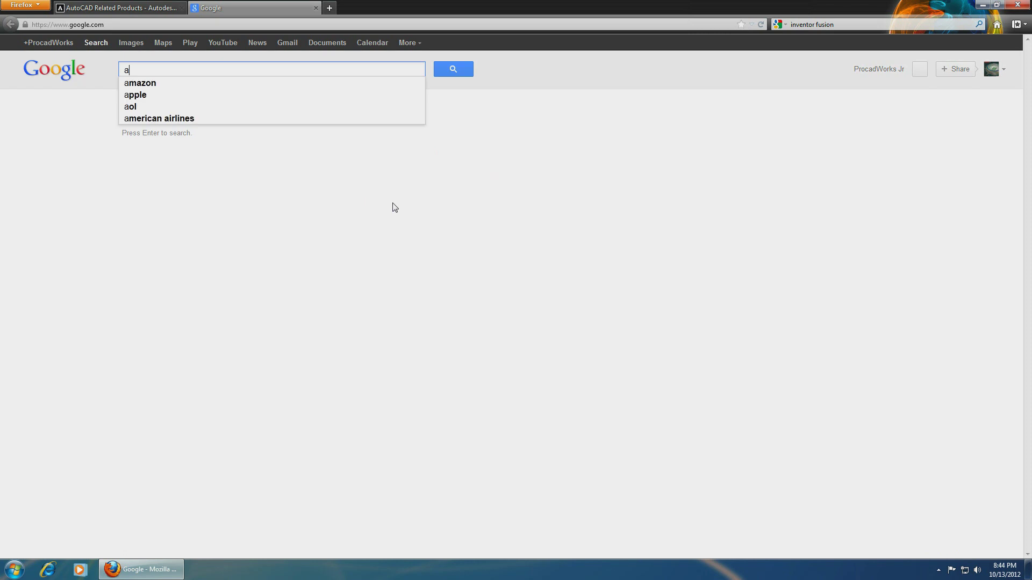
text(utocad)
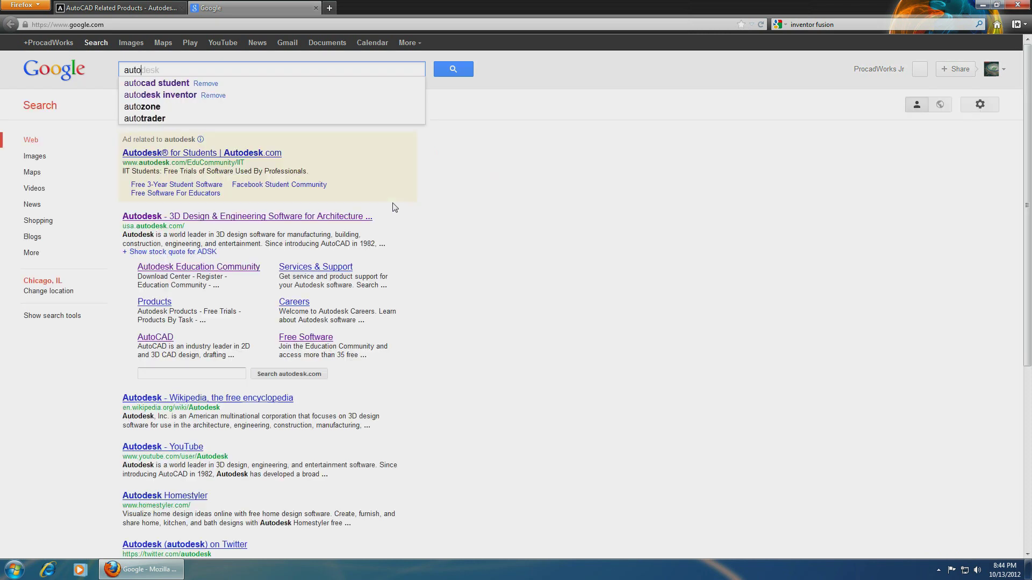
click(174, 85)
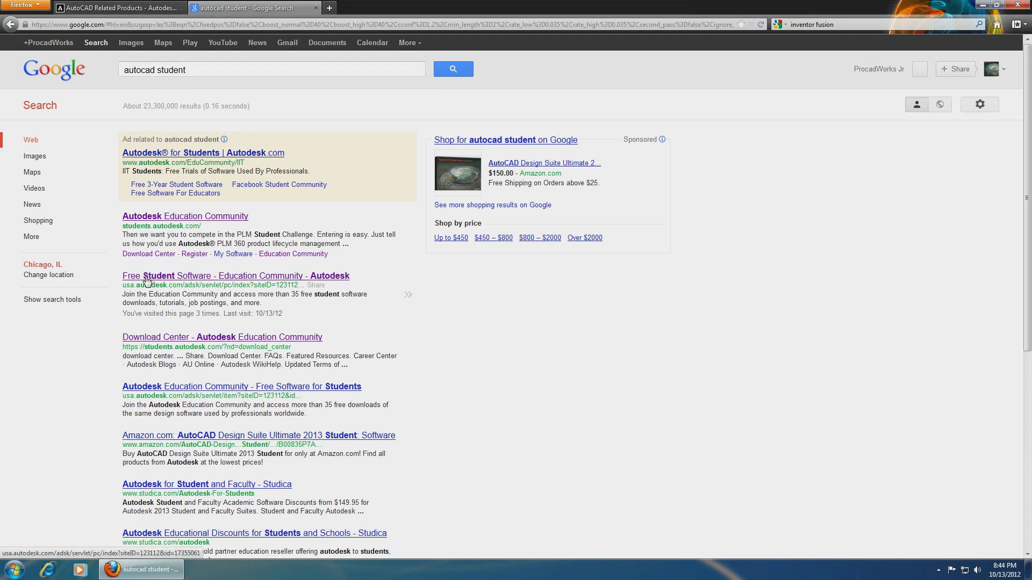
Follow the Free Student Software result through PRODUCTS and Download Free Software to the Product Catalog
click(240, 278)
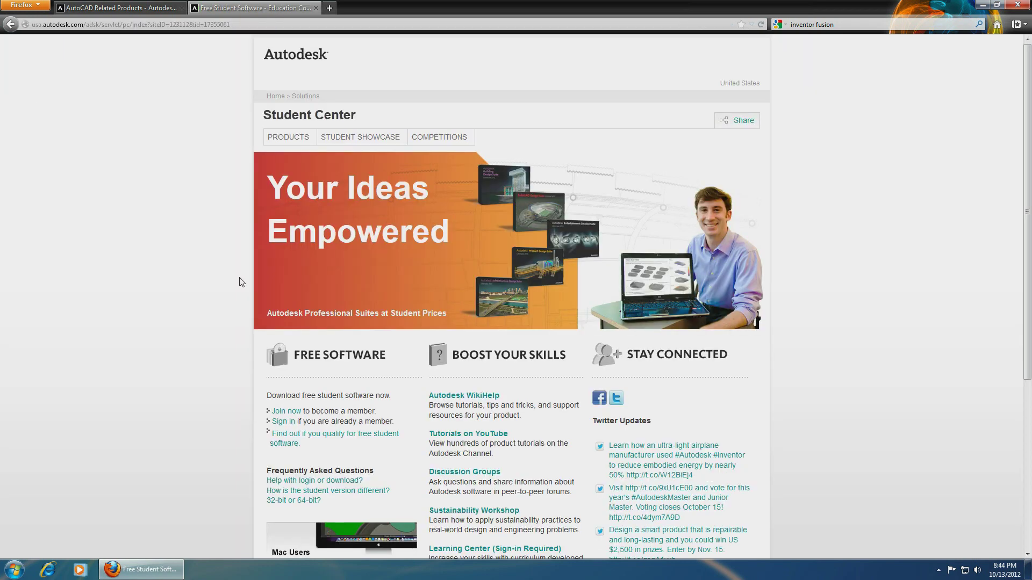
click(286, 140)
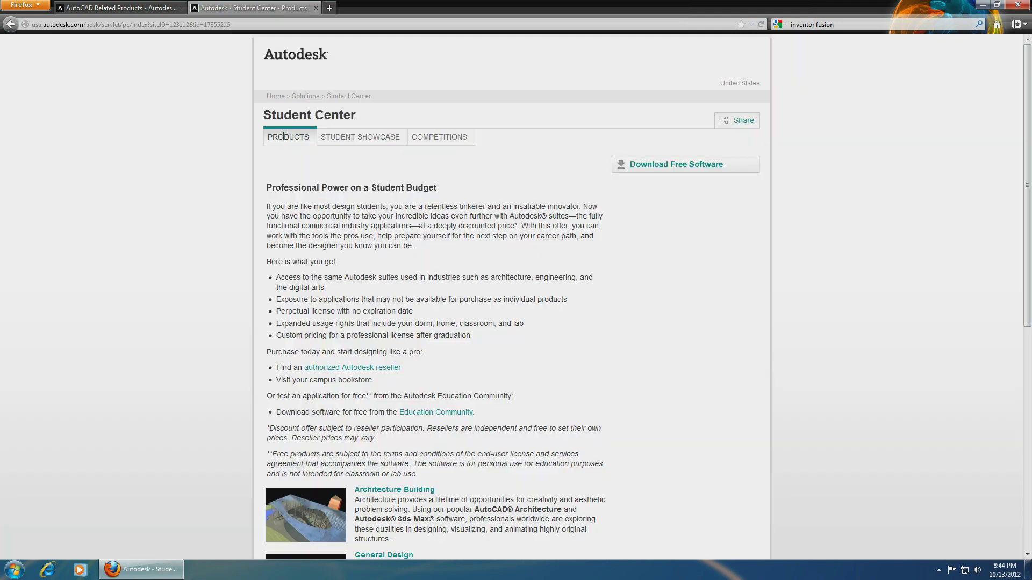
click(672, 167)
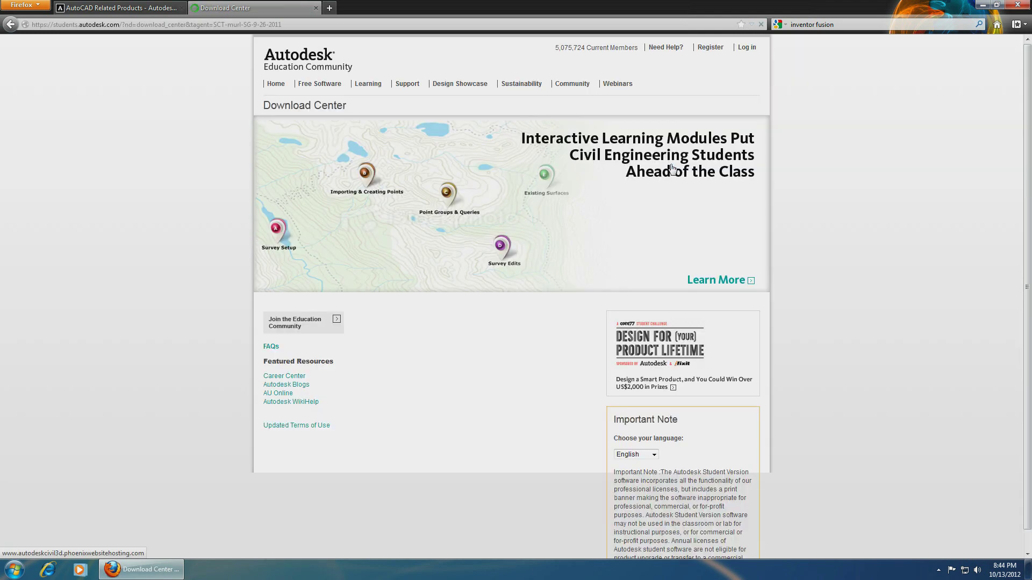
scroll(445, 301, down, 3)
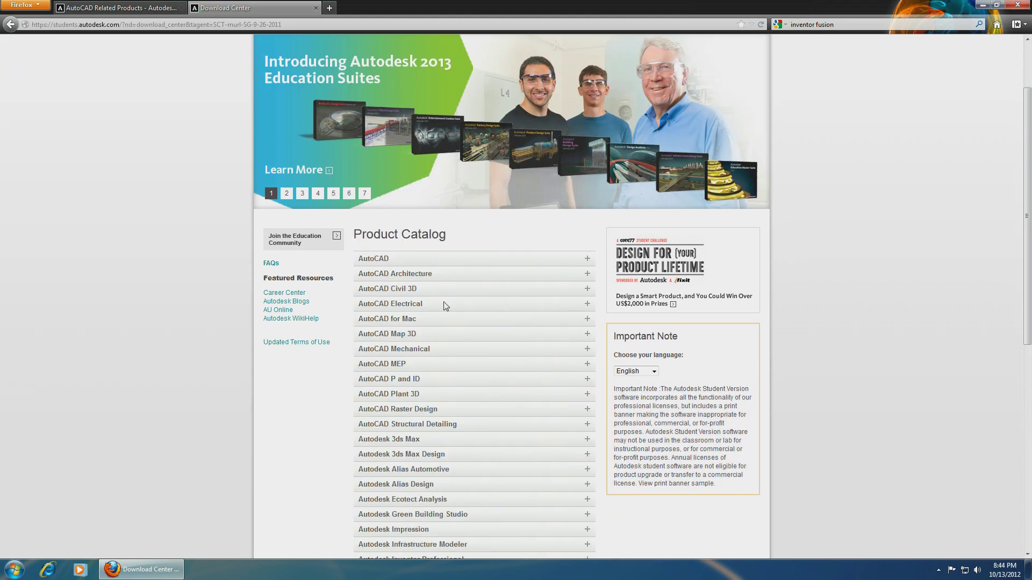
scroll(445, 305, down, 15)
scroll(446, 309, up, 8)
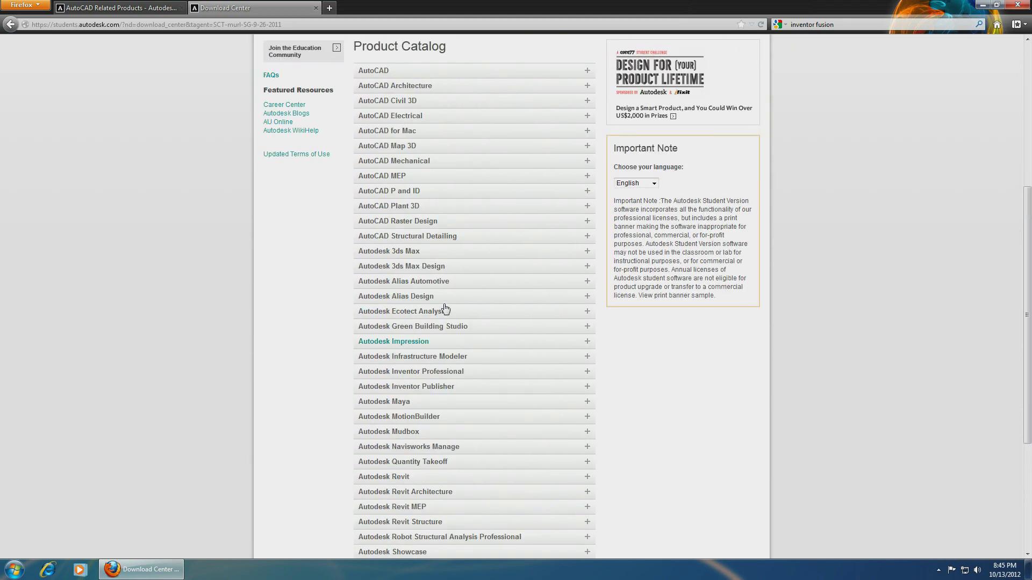
scroll(445, 308, up, 4)
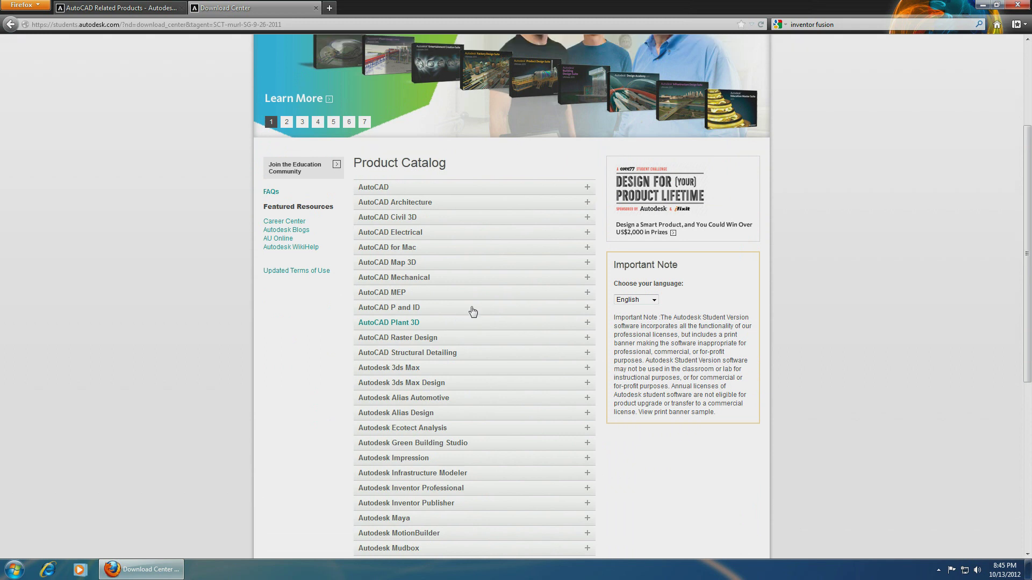
scroll(473, 312, up, 2)
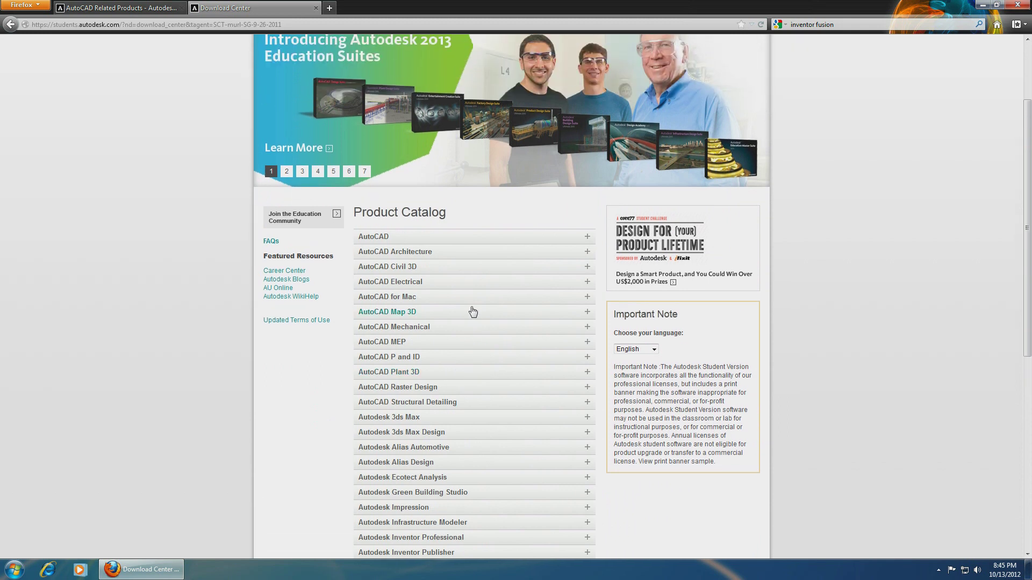
Expand and collapse the AutoCAD, AutoCAD for Mac and AutoCAD Mechanical catalog entries
click(588, 239)
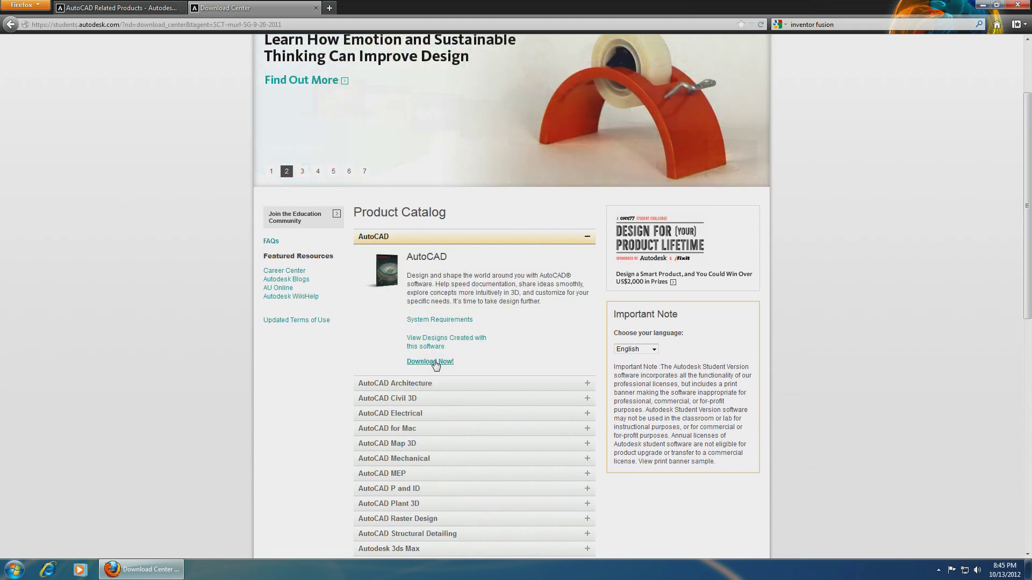
click(587, 237)
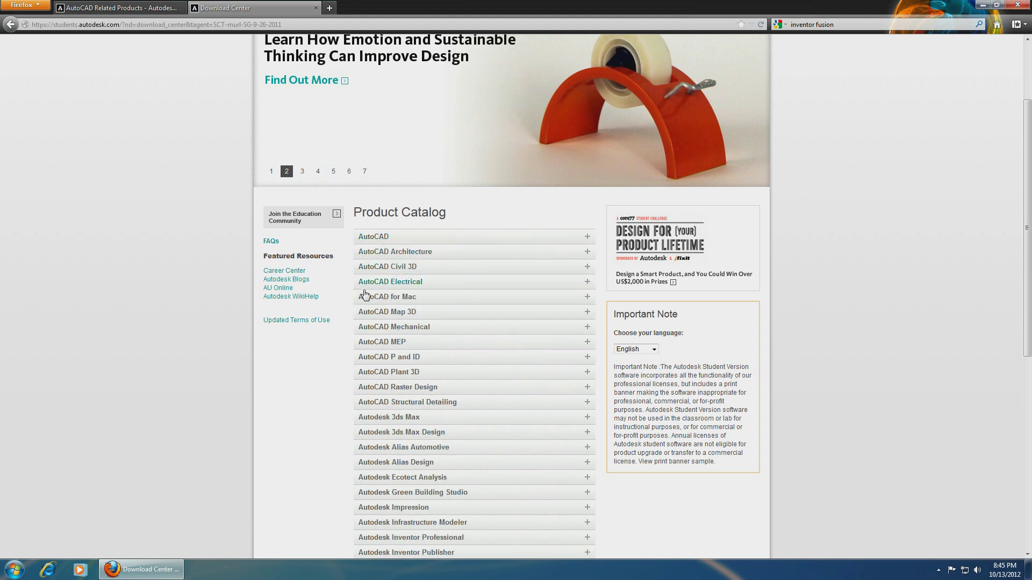
click(588, 298)
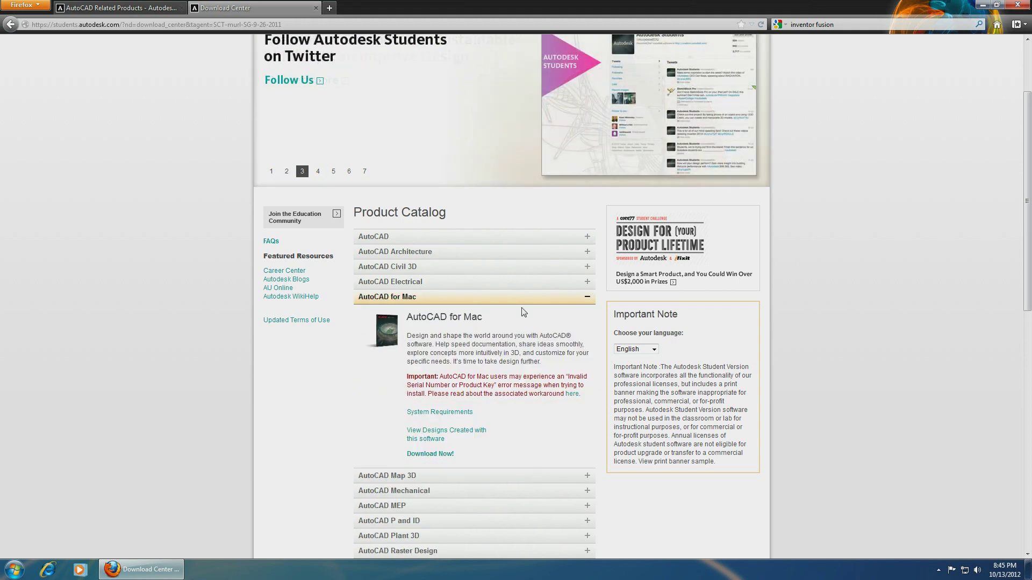
click(588, 297)
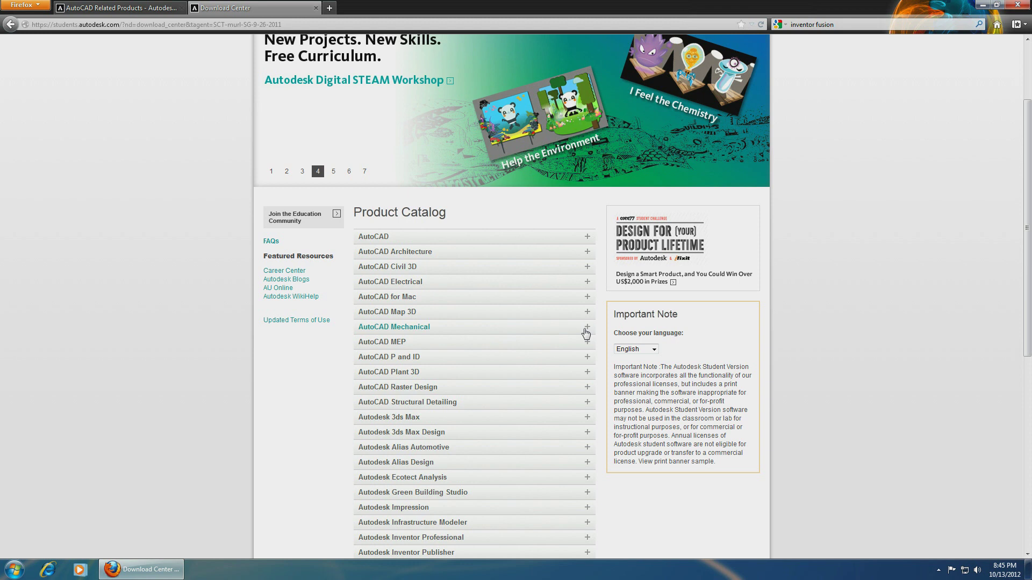
click(586, 333)
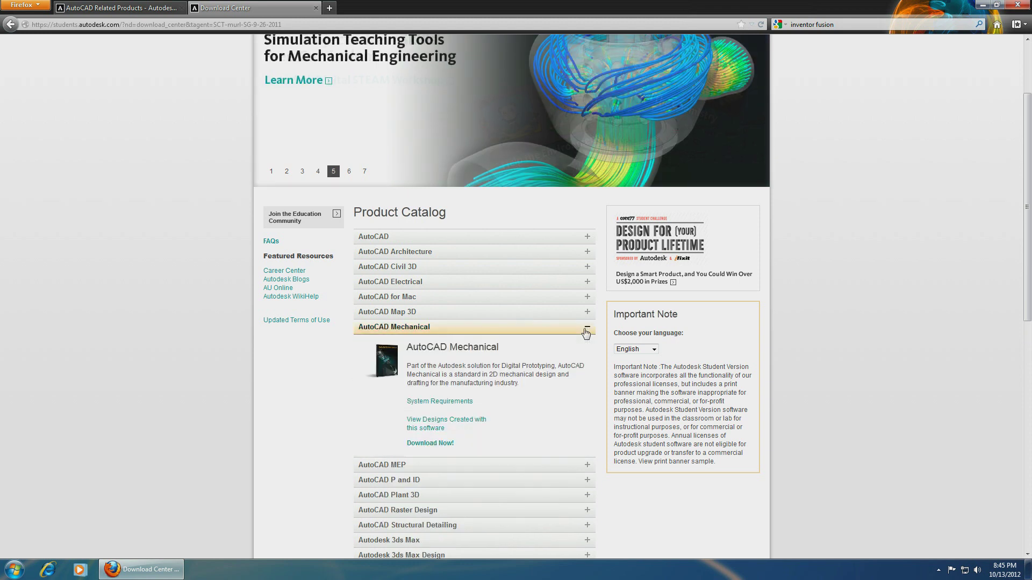
click(587, 330)
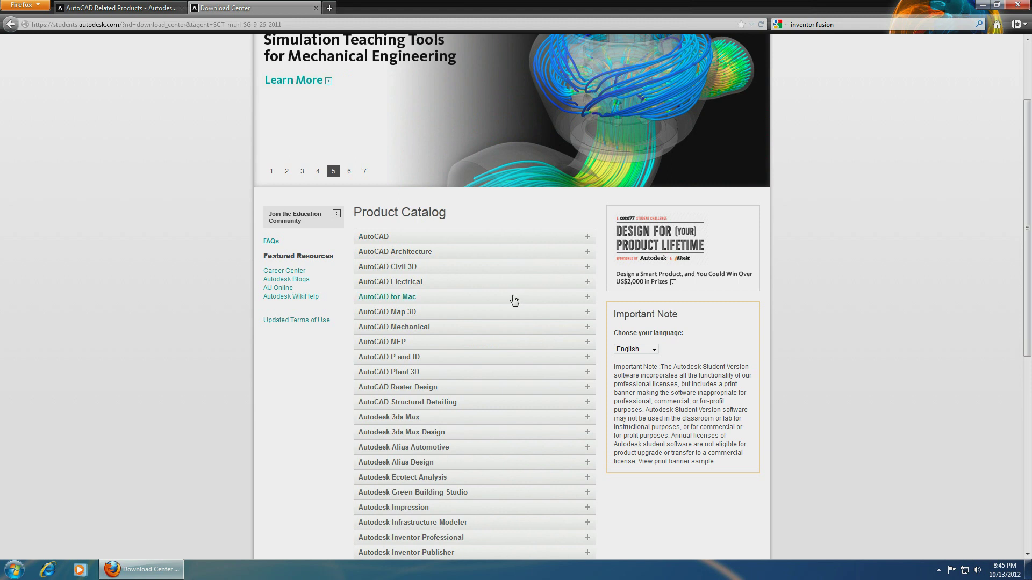
Preview the Autodesk Maya entry, then re-expand AutoCAD and choose its download link
scroll(507, 306, down, 4)
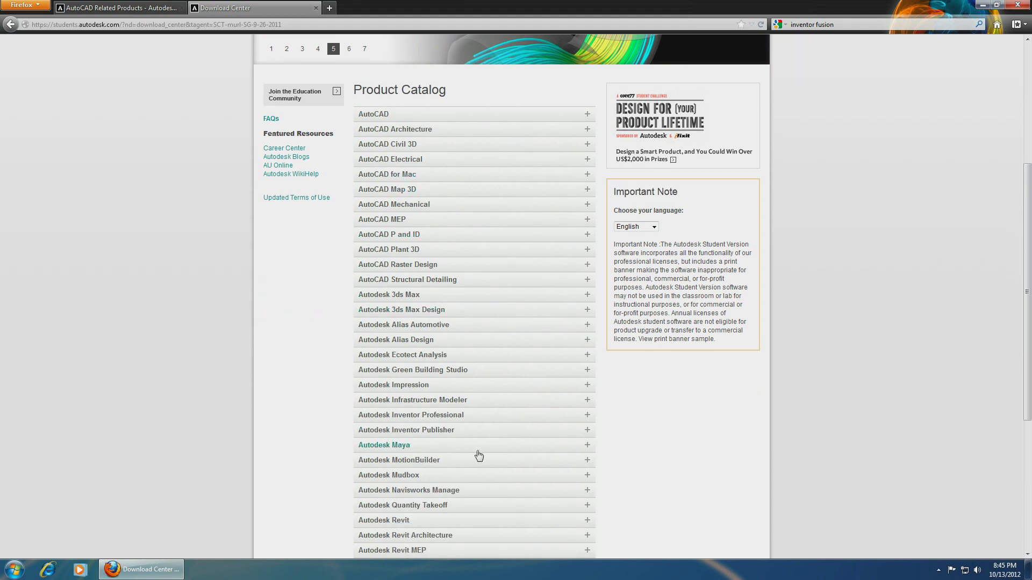
click(588, 447)
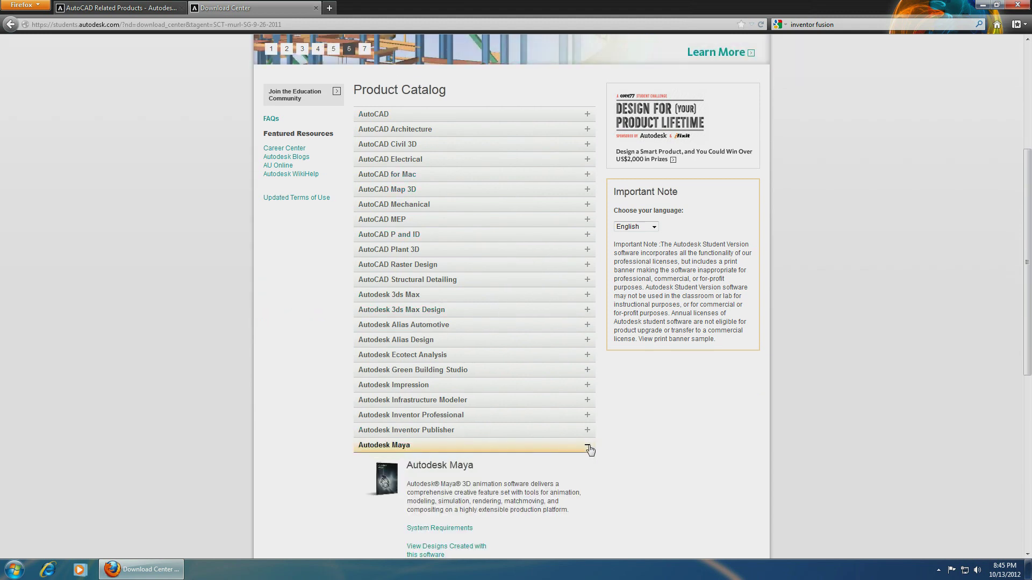
scroll(590, 450, down, 2)
click(587, 386)
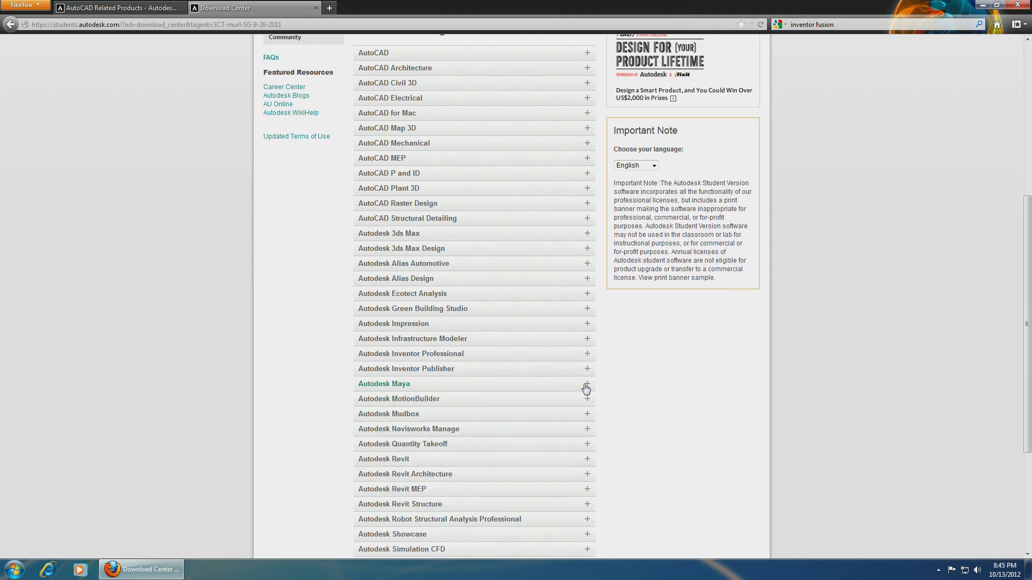
scroll(534, 380, up, 6)
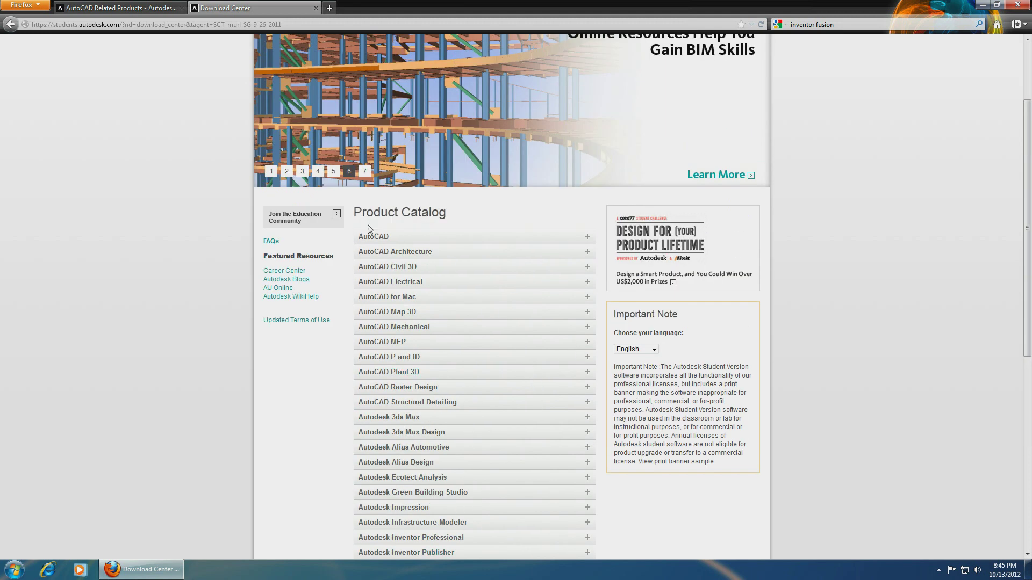
click(588, 241)
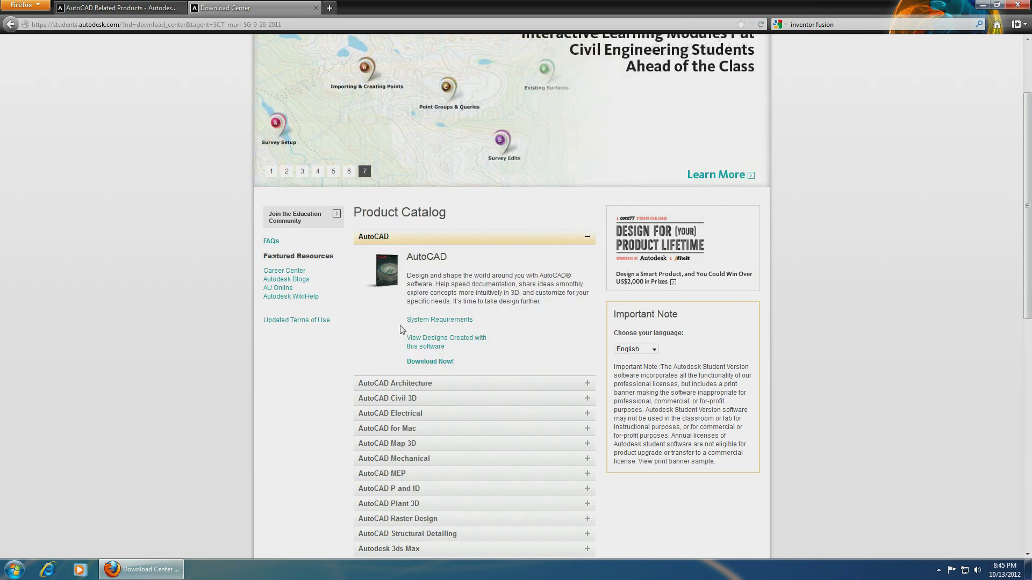
click(426, 362)
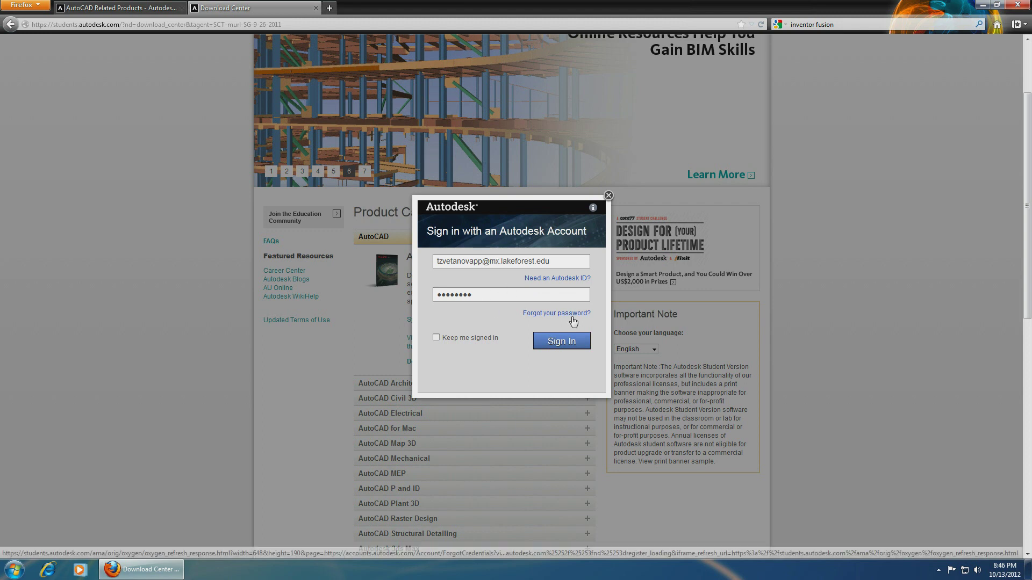
Sign in to Autodesk Education Community with the account e-mail and password
click(557, 342)
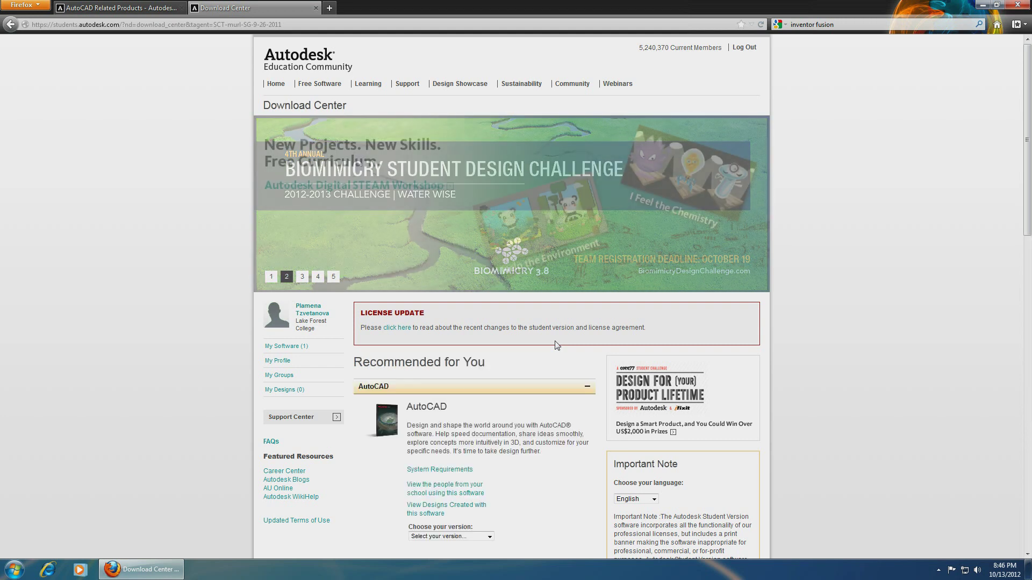
View AutoCAD 2013's system requirements page, then go back to the Download Center
click(438, 470)
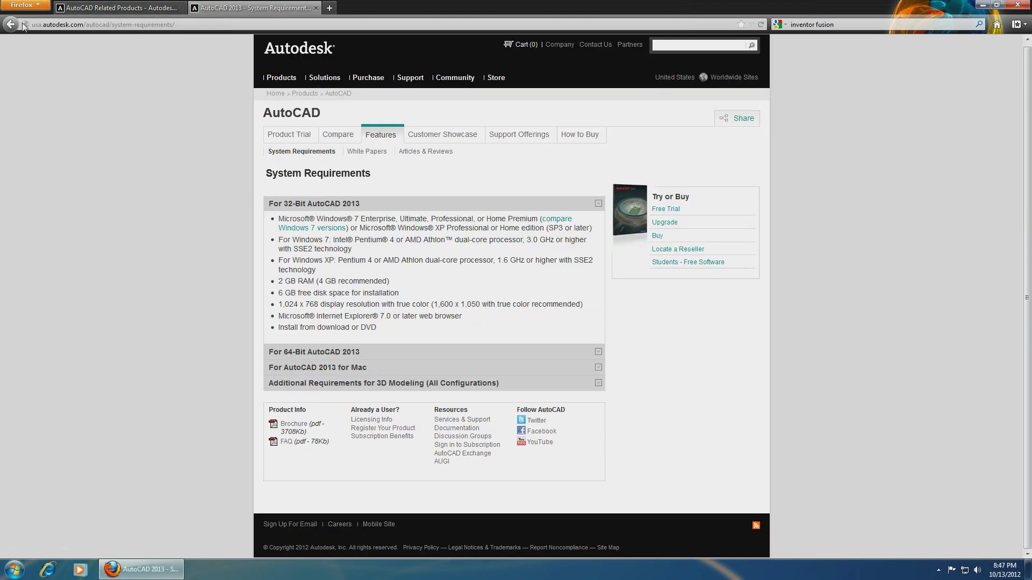
click(10, 25)
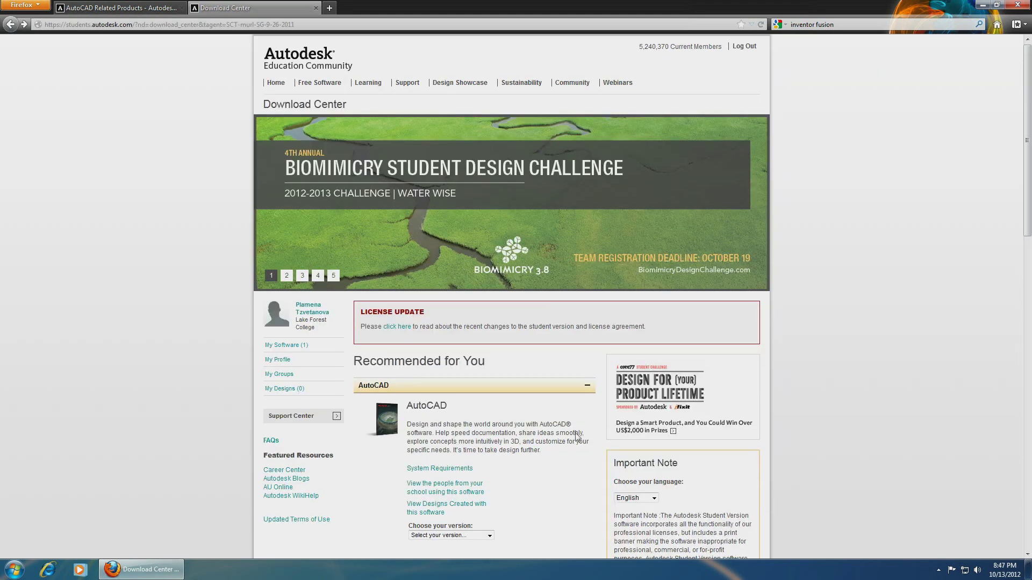
scroll(541, 445, down, 2)
Choose version 2013, English language and Windows 64bit operating system in the AutoCAD panel
scroll(541, 445, down, 4)
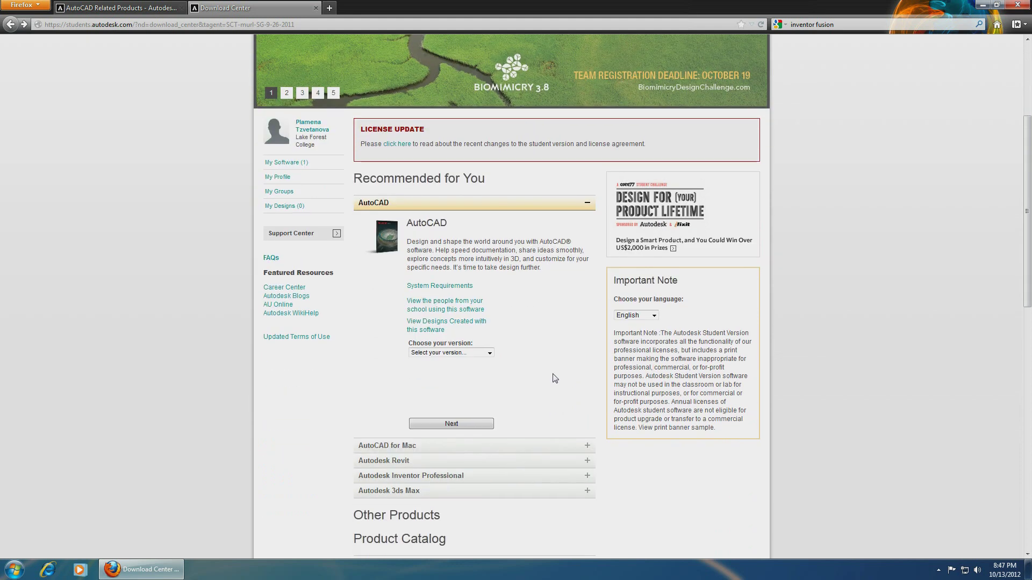
click(488, 355)
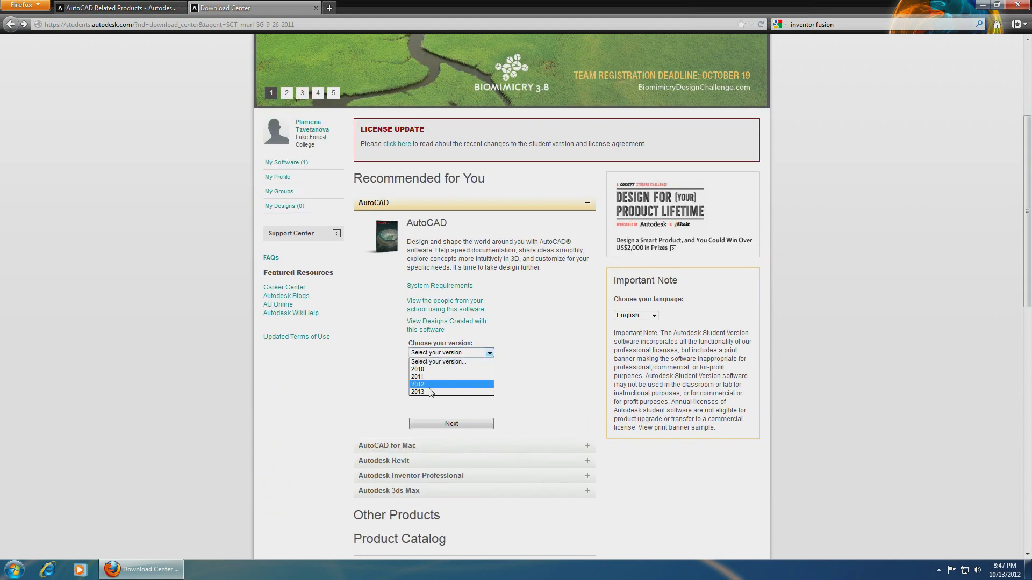
click(427, 393)
click(490, 379)
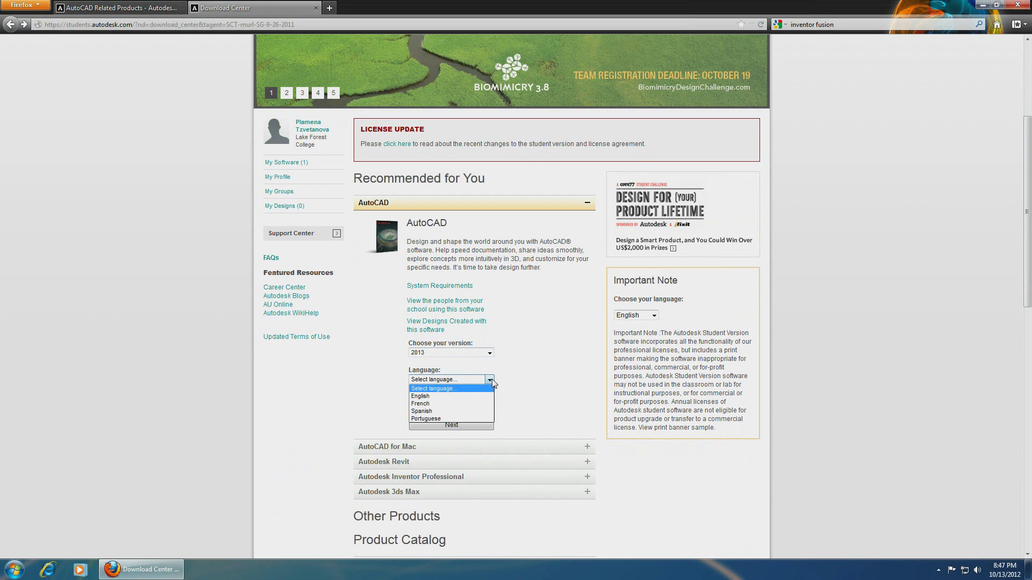
click(428, 397)
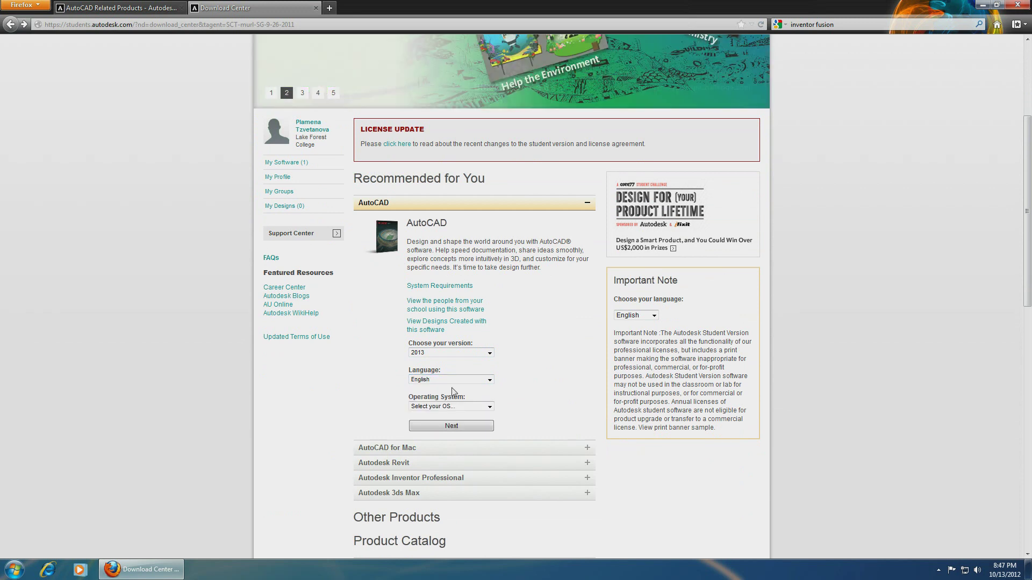
click(489, 407)
click(449, 431)
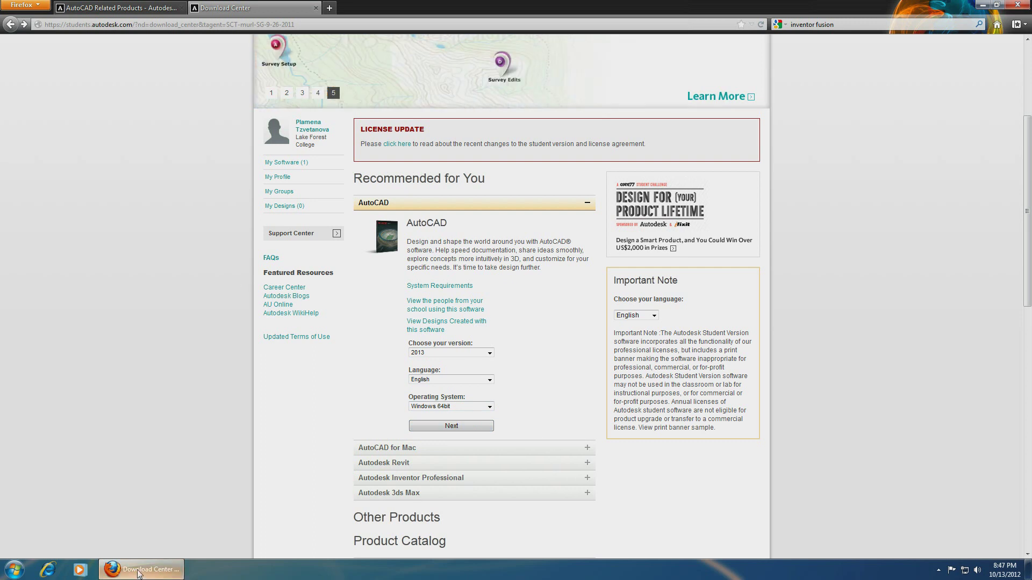
mouse_move(138, 574)
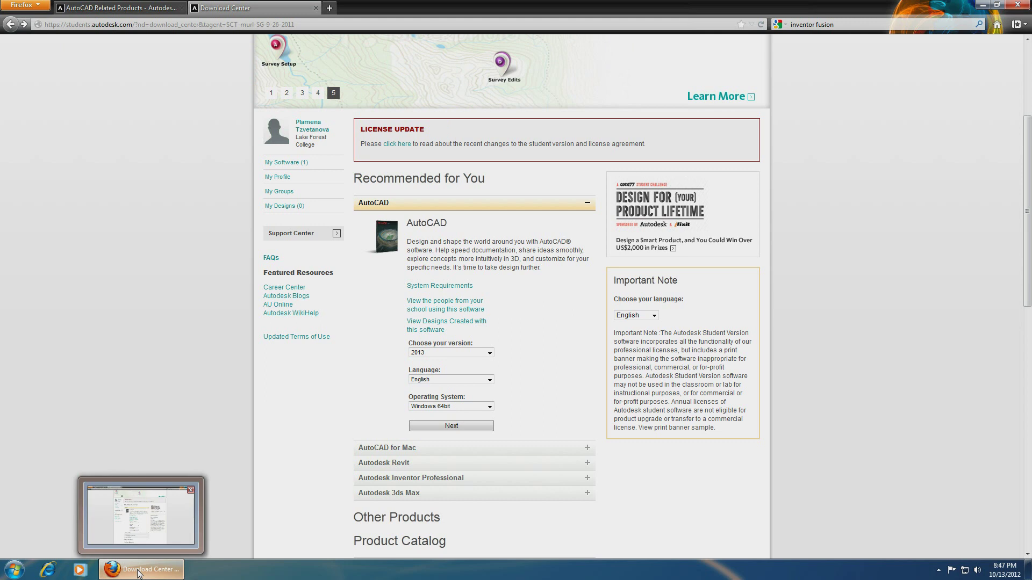